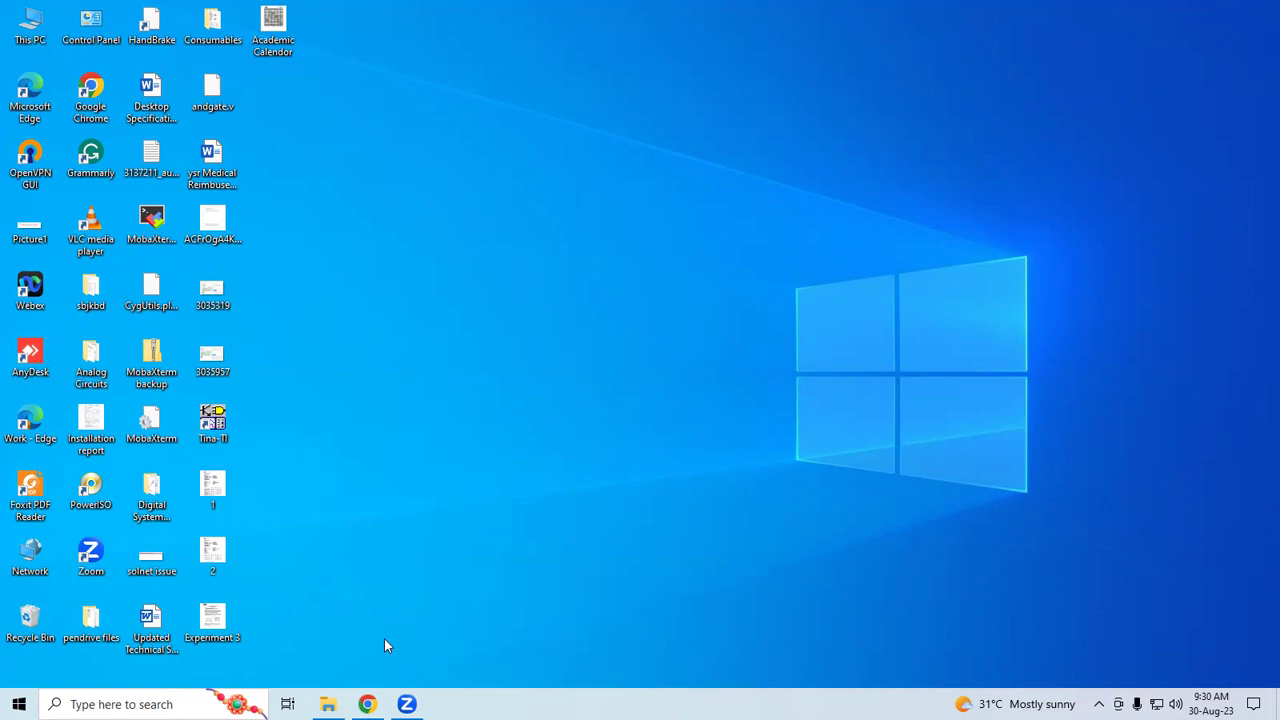
Step: Restore the Chrome window showing the ModelSim-Intel FPGAs Standard Edition 20.1.1 page from the taskbar
mouse_move(370, 702)
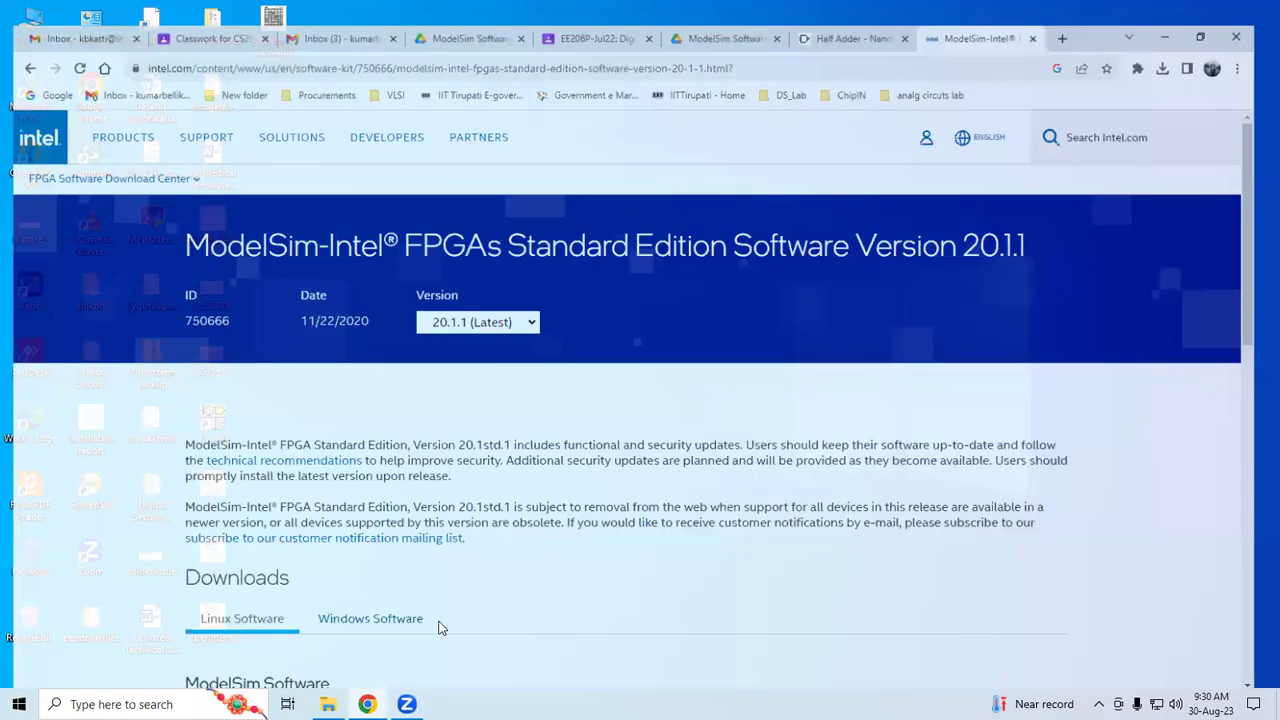
Step: Maximize the download page and keep version 20.1.1 (Latest) selected
left_click(437, 623)
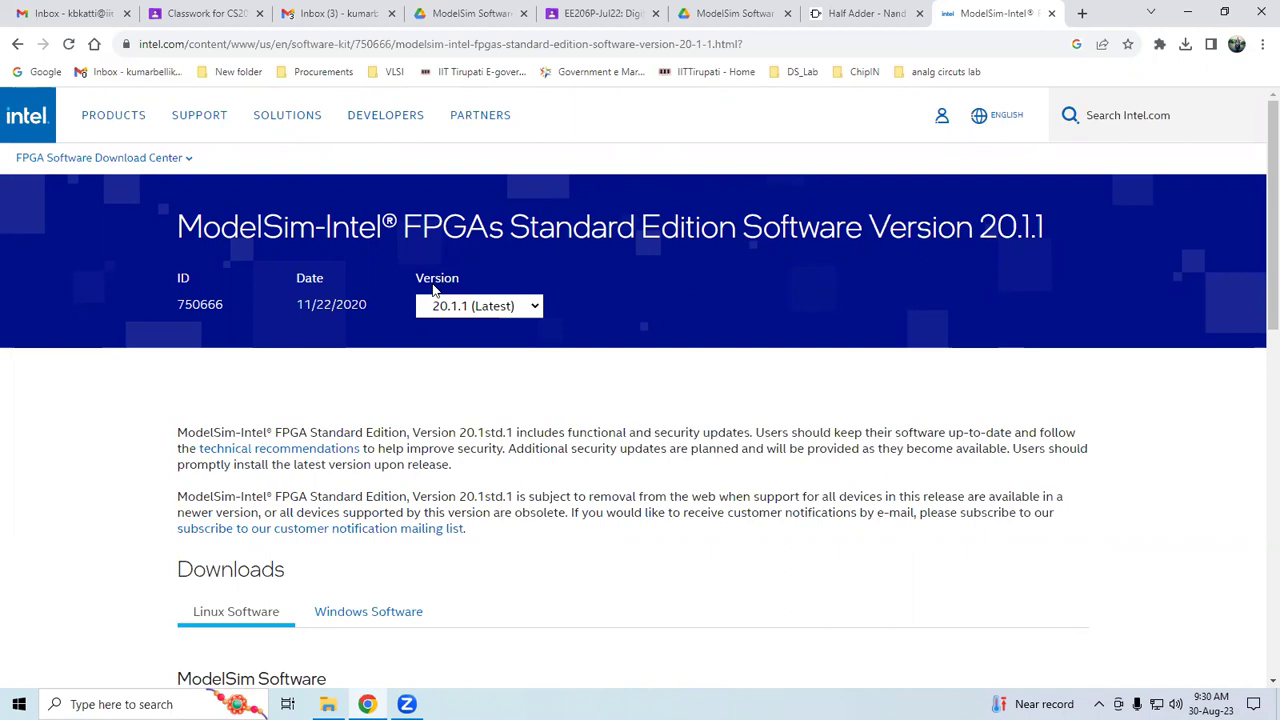
left_click(522, 308)
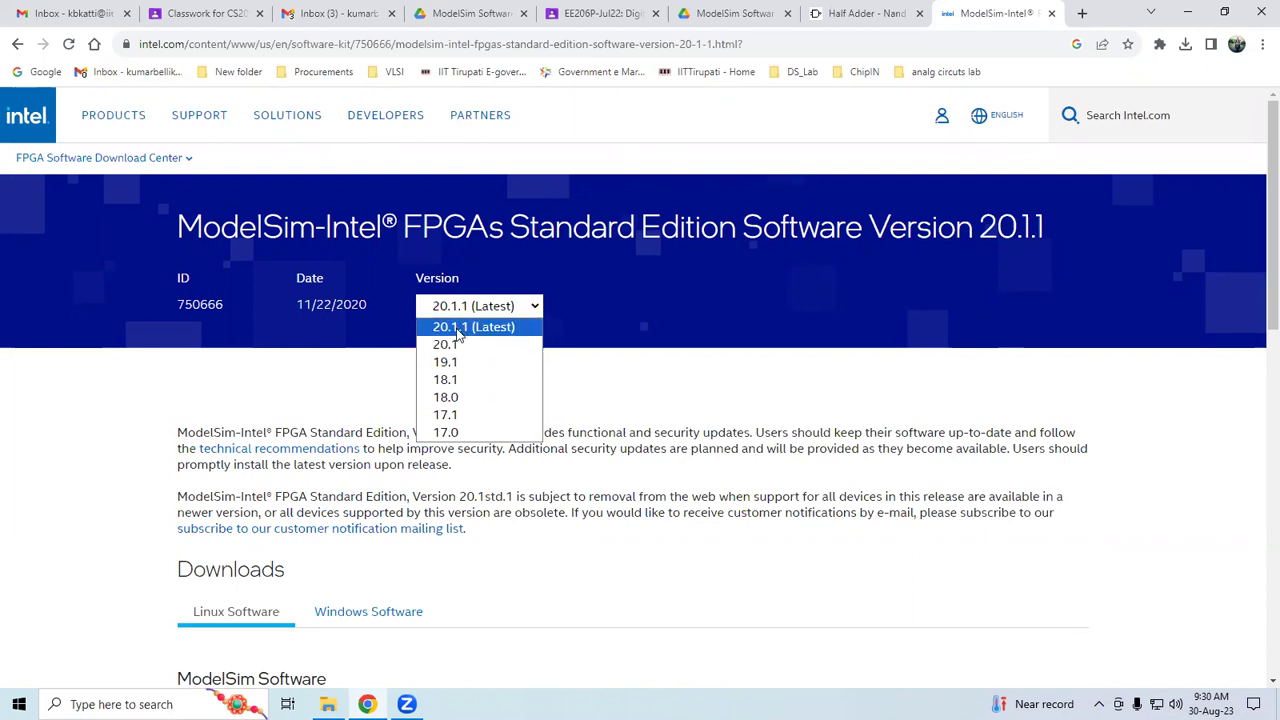
left_click(505, 328)
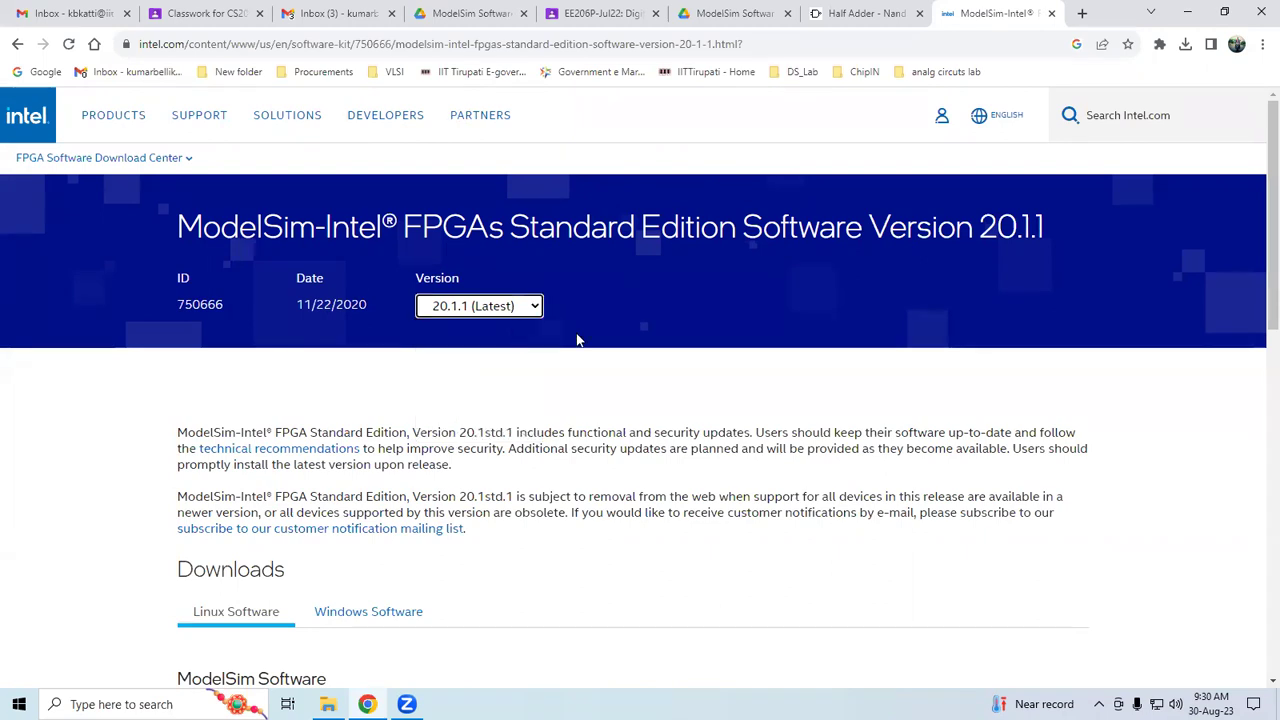
Step: Scroll down to the Downloads section listing ModelSimSetup-20.1.1.720-windows.exe (1.2 GB)
scroll(560, 342, "down", 2)
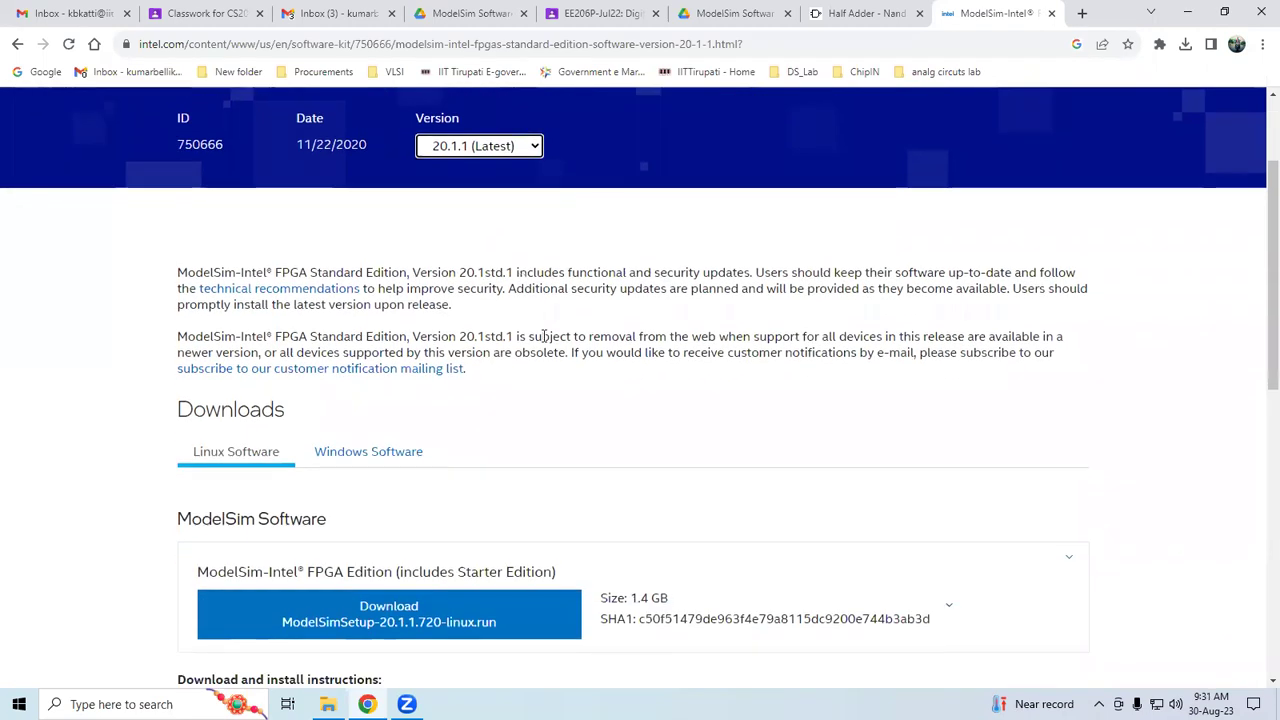
scroll(500, 345, "down", 1)
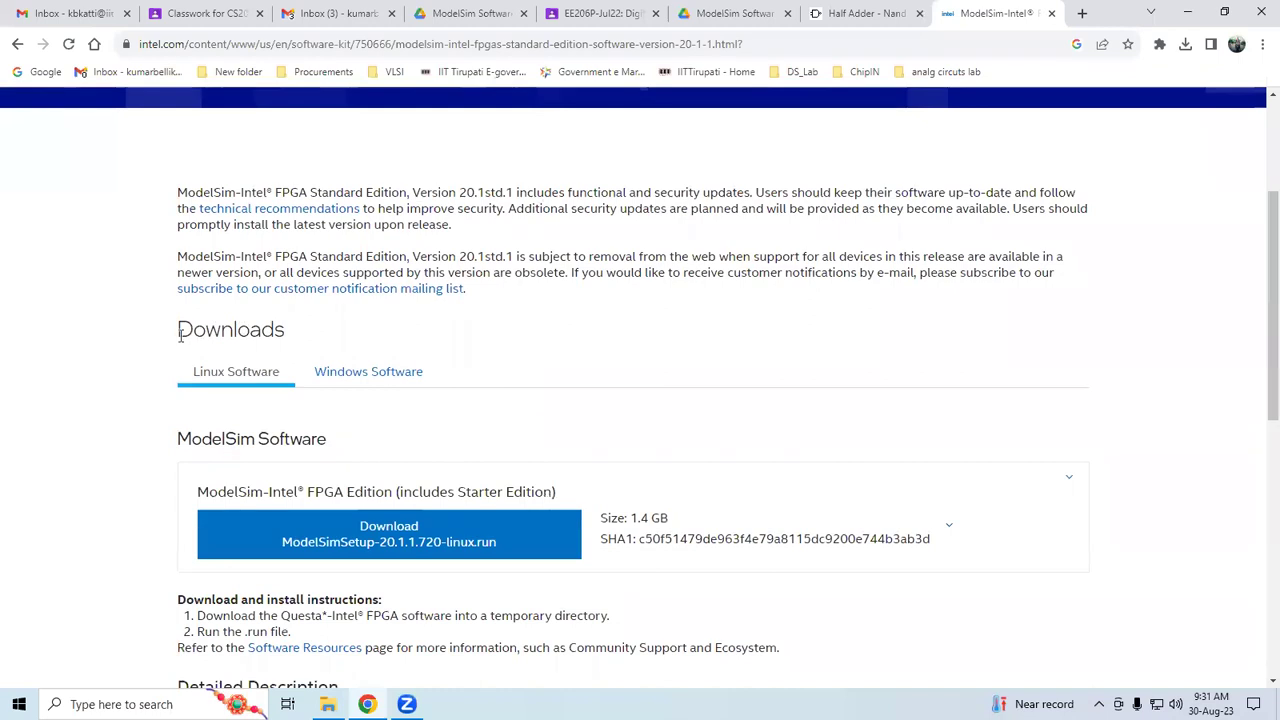
left_click_drag(158, 332, 303, 340)
left_click(244, 388)
Step: Show the Windows Software installer, then open chrome://downloads to find ModelSimSetup-20.1.1.720-windows.exe
left_click(360, 376)
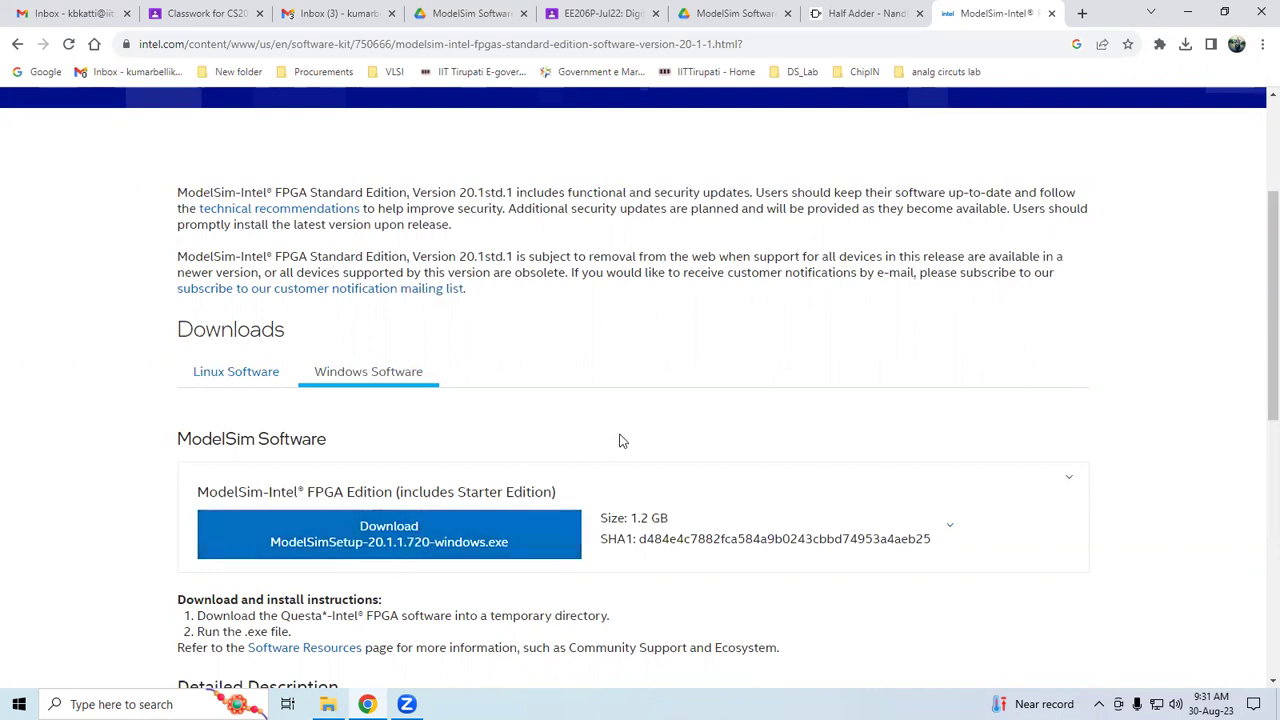
left_click(1187, 46)
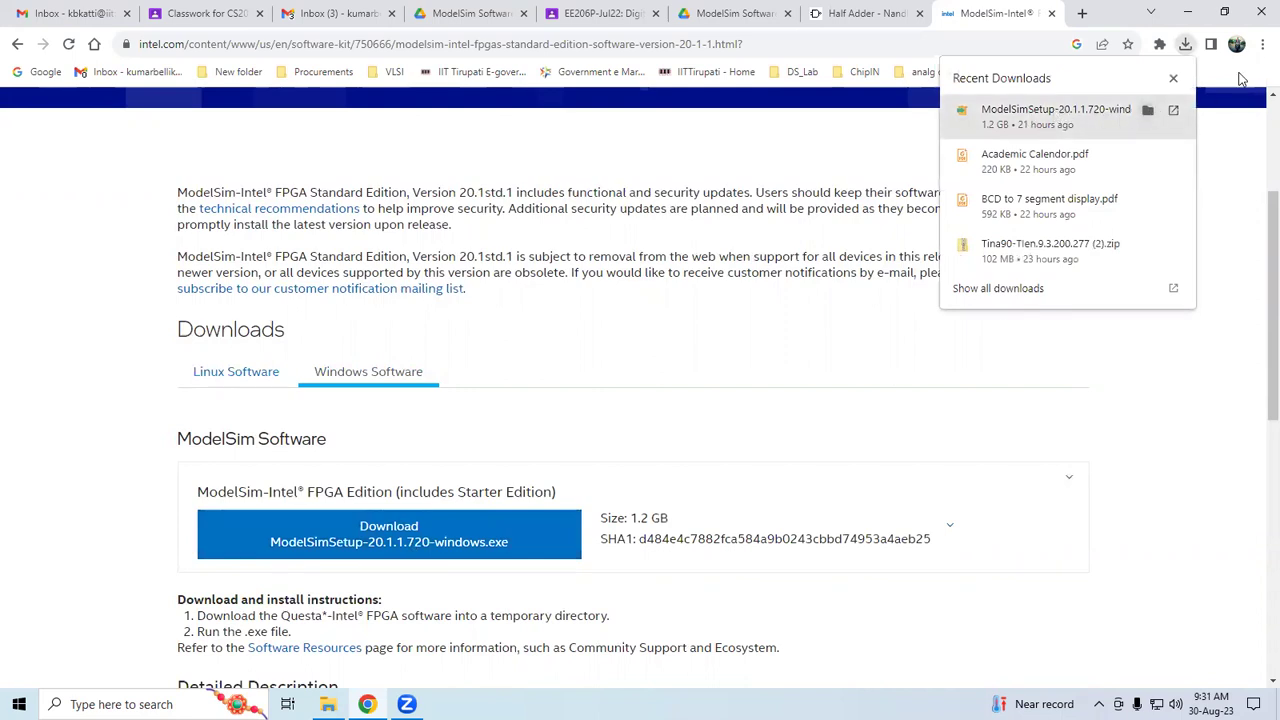
left_click(1263, 44)
left_click(1108, 151)
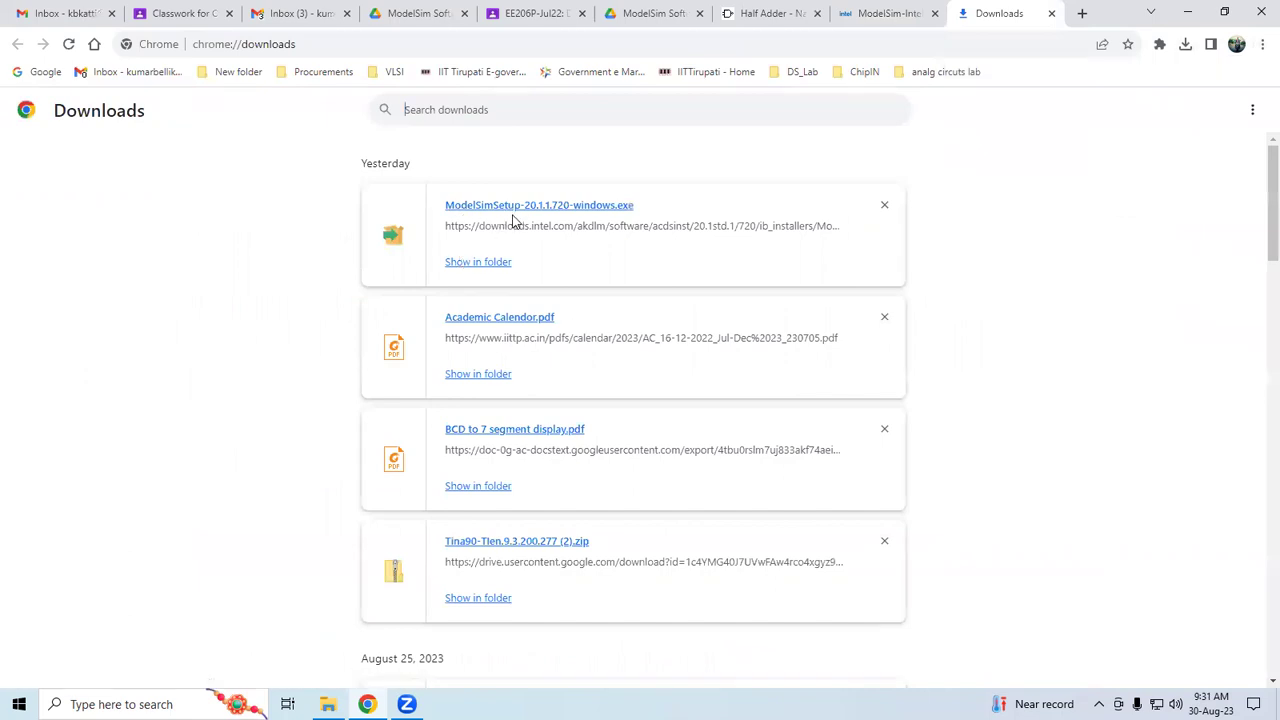
Step: Locate ModelSimSetup-20.1.1.720-windows in the Downloads folder and run it as administrator
left_click(484, 263)
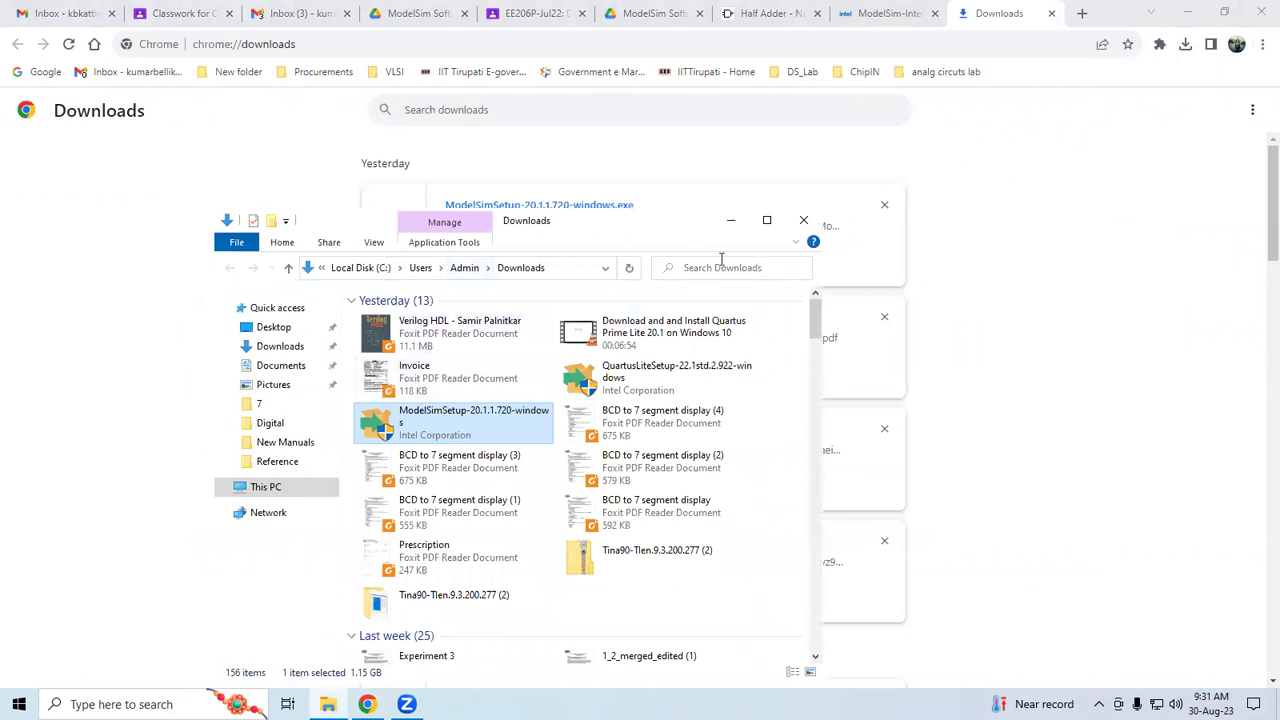
left_click(762, 224)
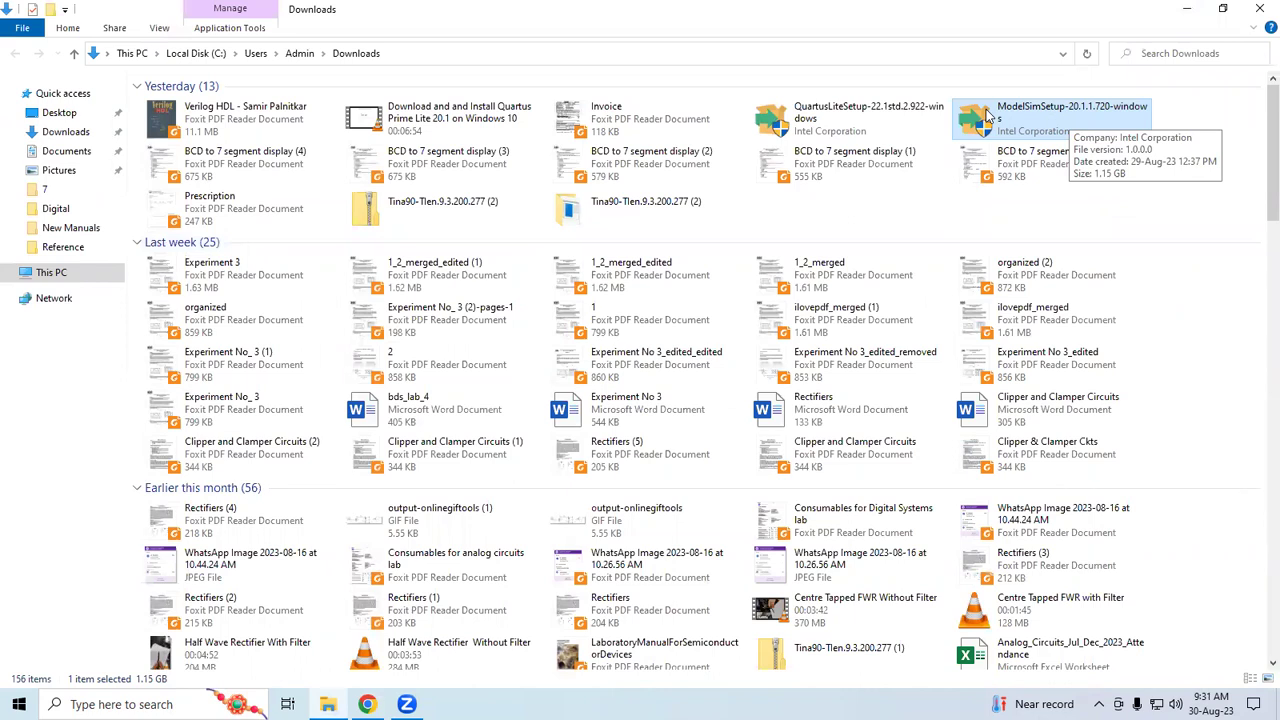
right_click(1030, 108)
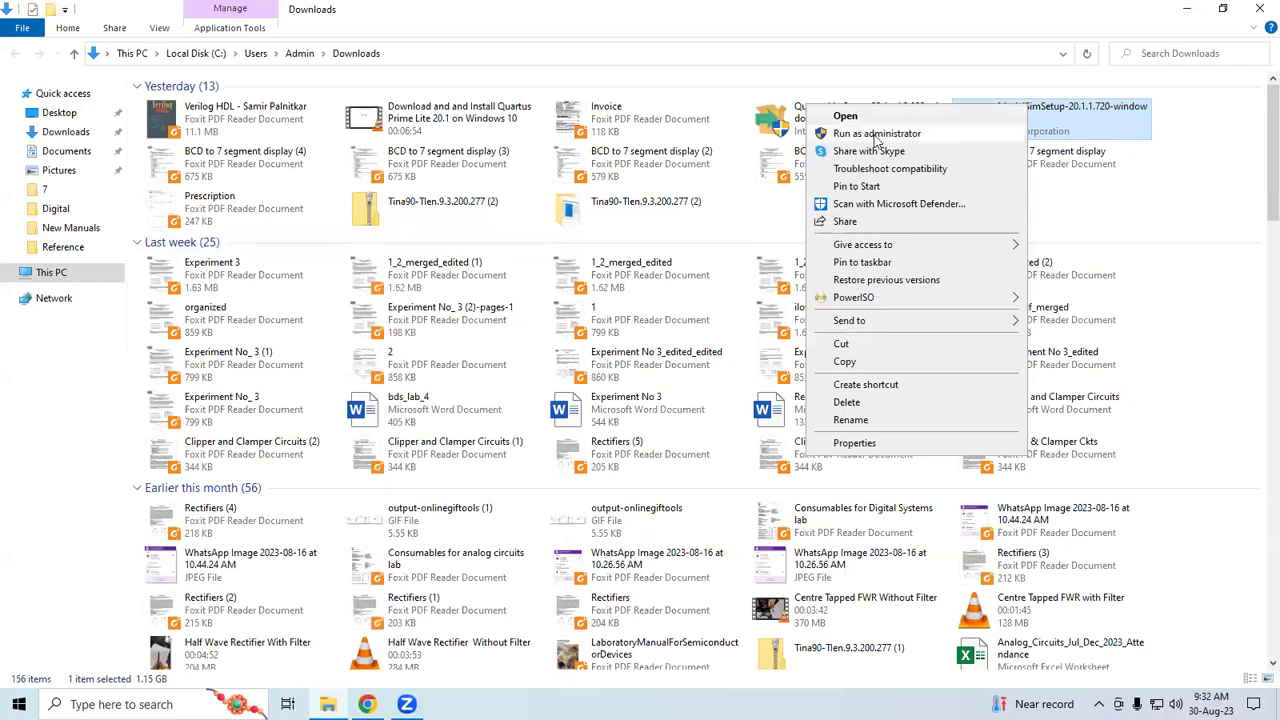
left_click(906, 136)
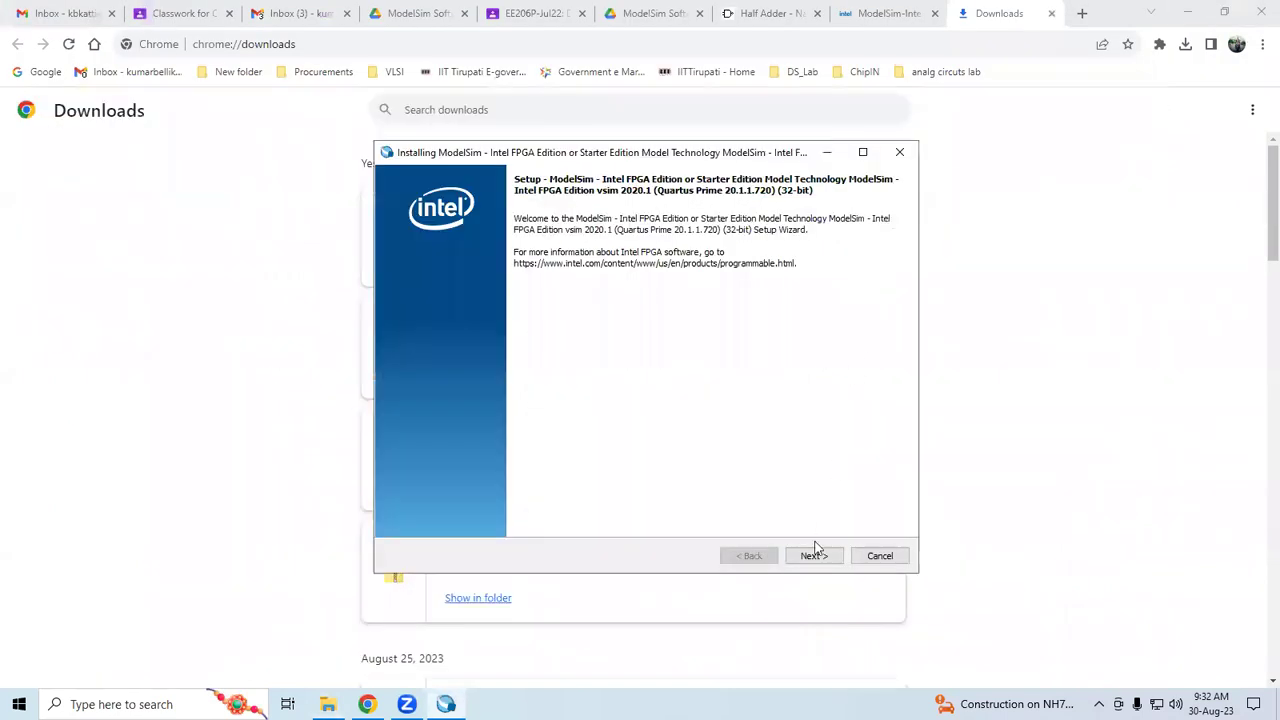
Step: Choose ModelSim - Intel FPGA Starter Edition over the licensed edition and accept the license agreement
left_click(813, 557)
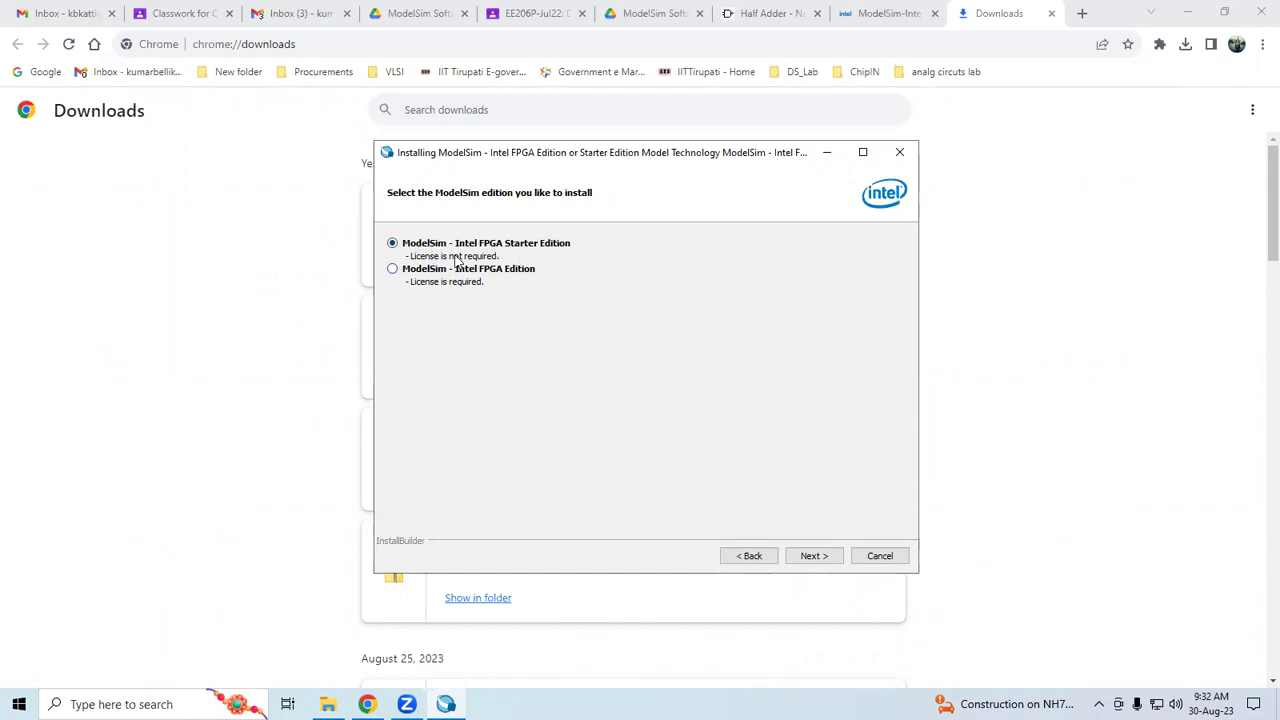
left_click(394, 272)
left_click(392, 246)
left_click(822, 560)
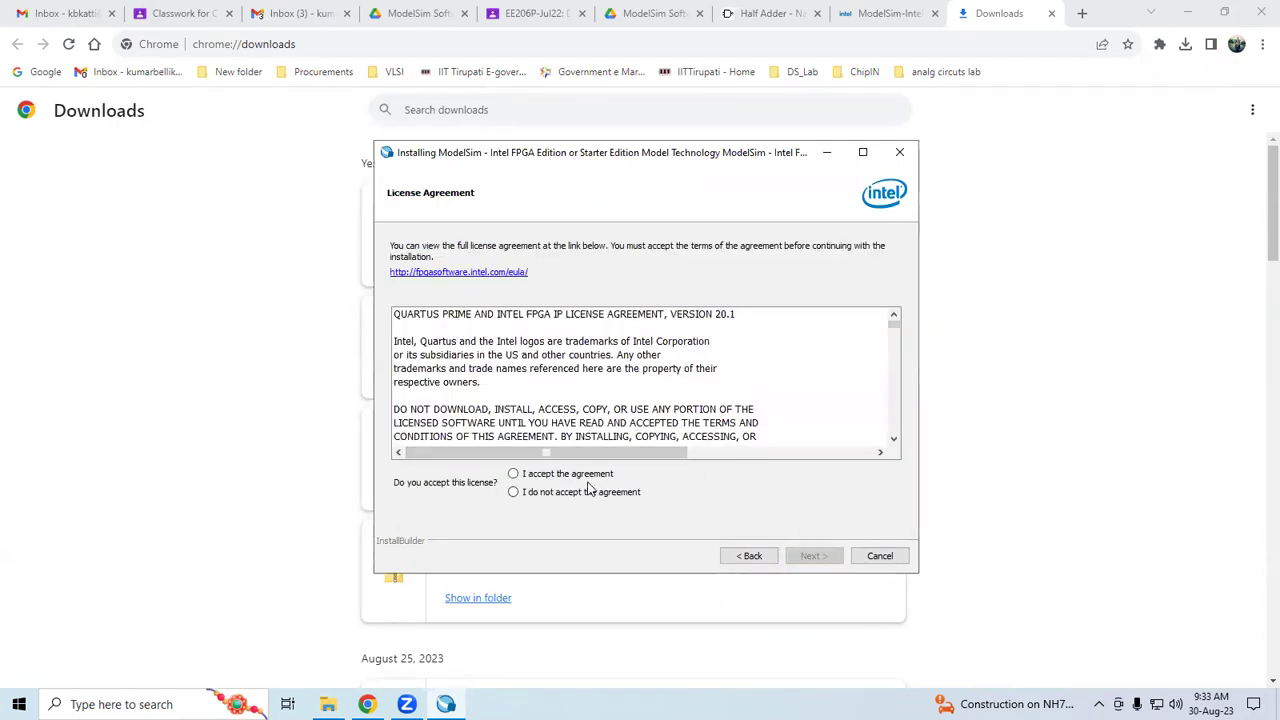
left_click(514, 477)
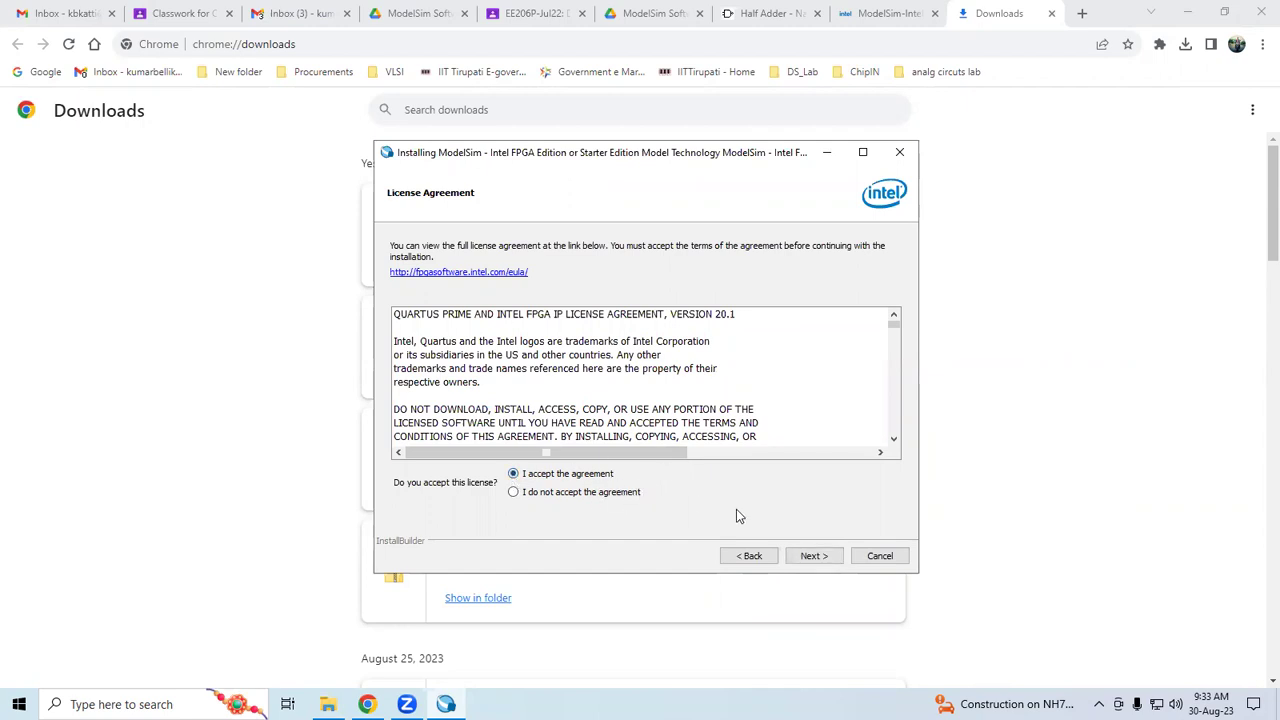
Step: Keep the default installation directory C:\intelFPGA\20.1 and continue to the Ready to Install summary
left_click(812, 556)
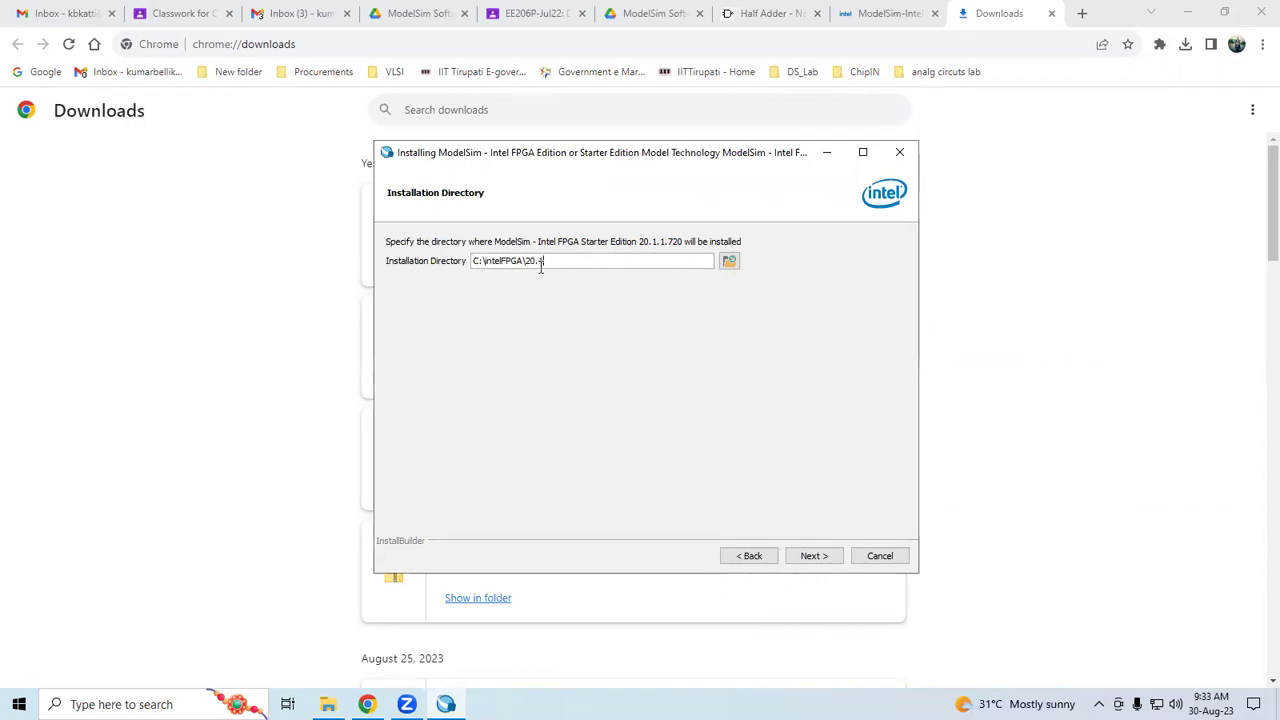
left_click(728, 262)
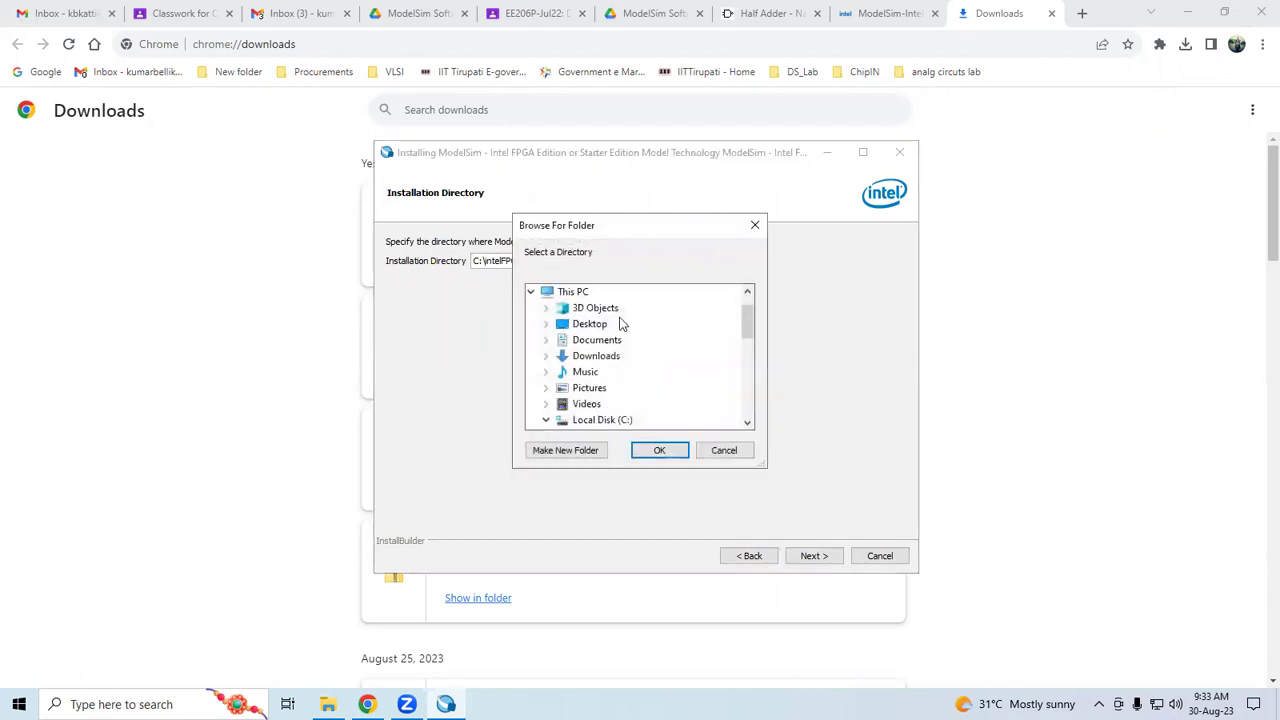
scroll(626, 396, "up", 1)
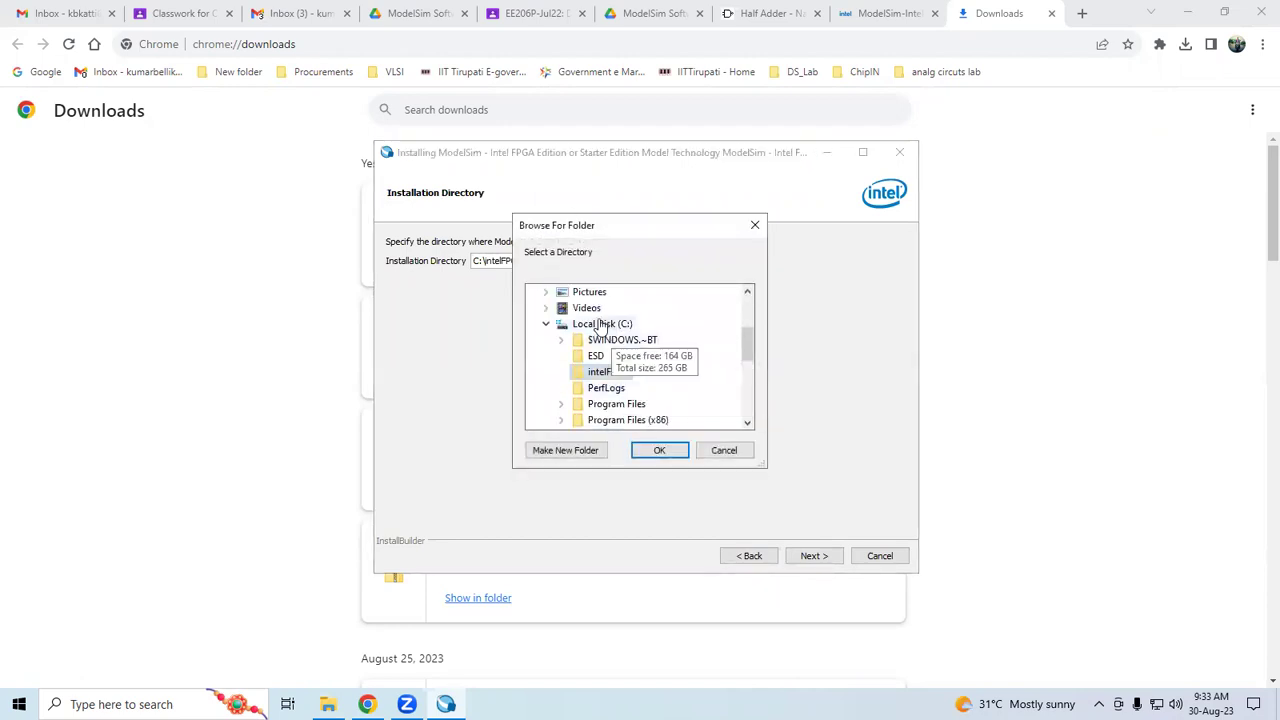
scroll(620, 393, "down", 3)
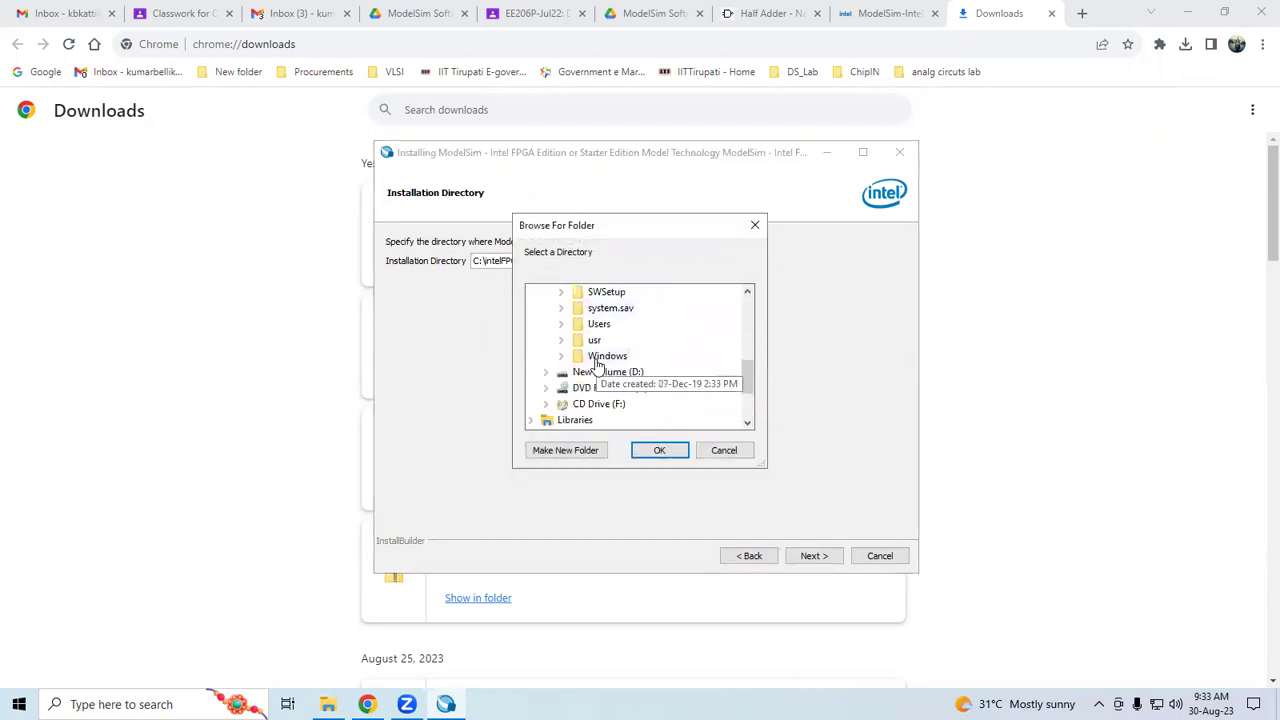
left_click(724, 451)
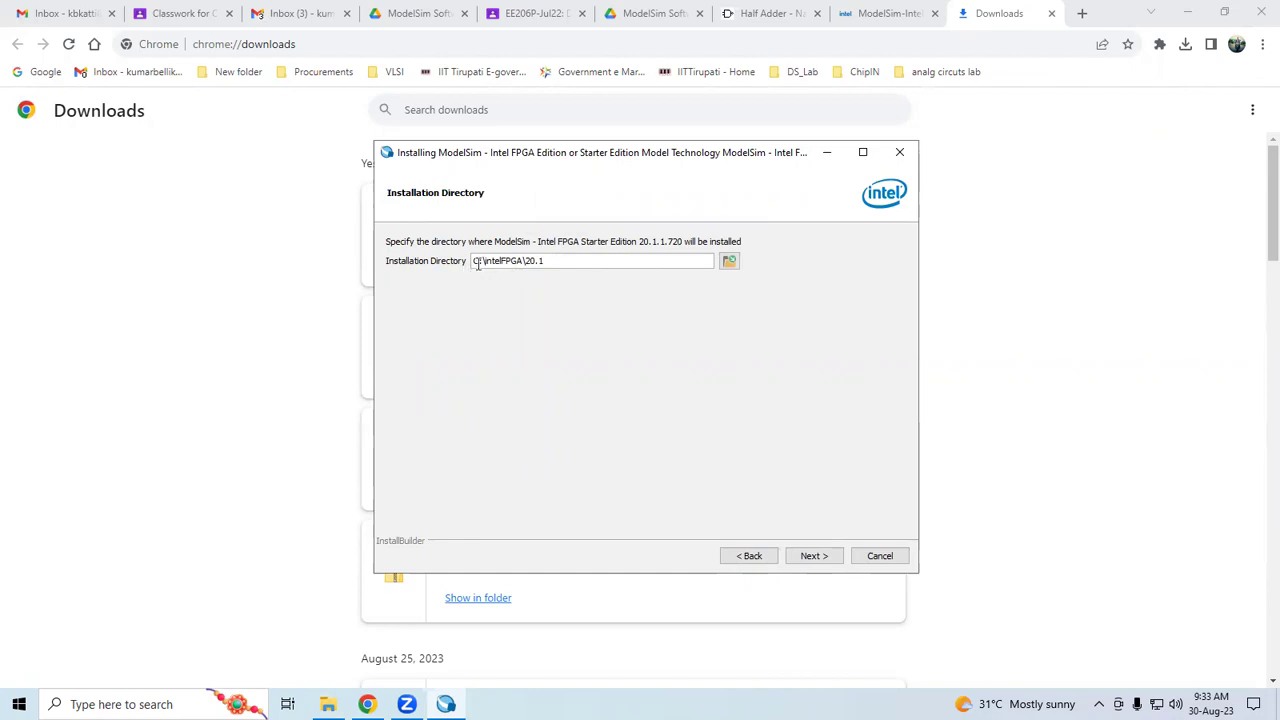
left_click(816, 557)
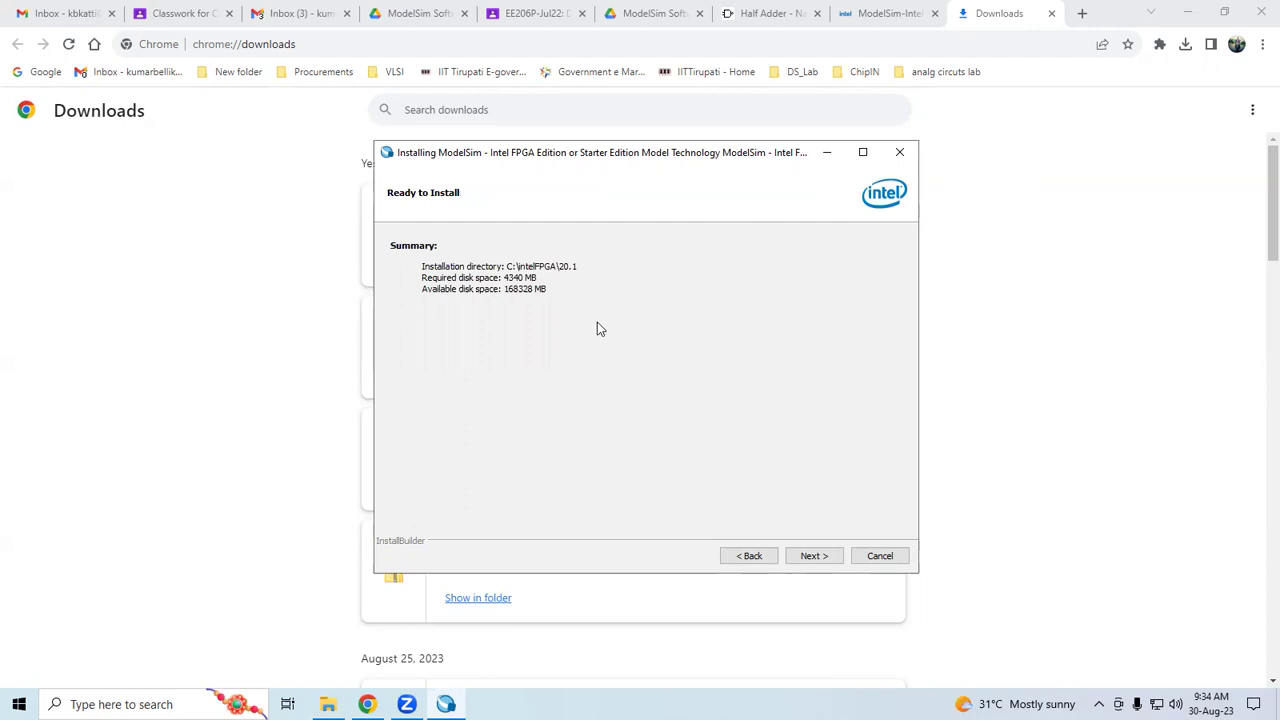
Step: Start installing ModelSim - Intel FPGA Starter Edition 20.1.1.720 and wait for Installation Complete
left_click(830, 561)
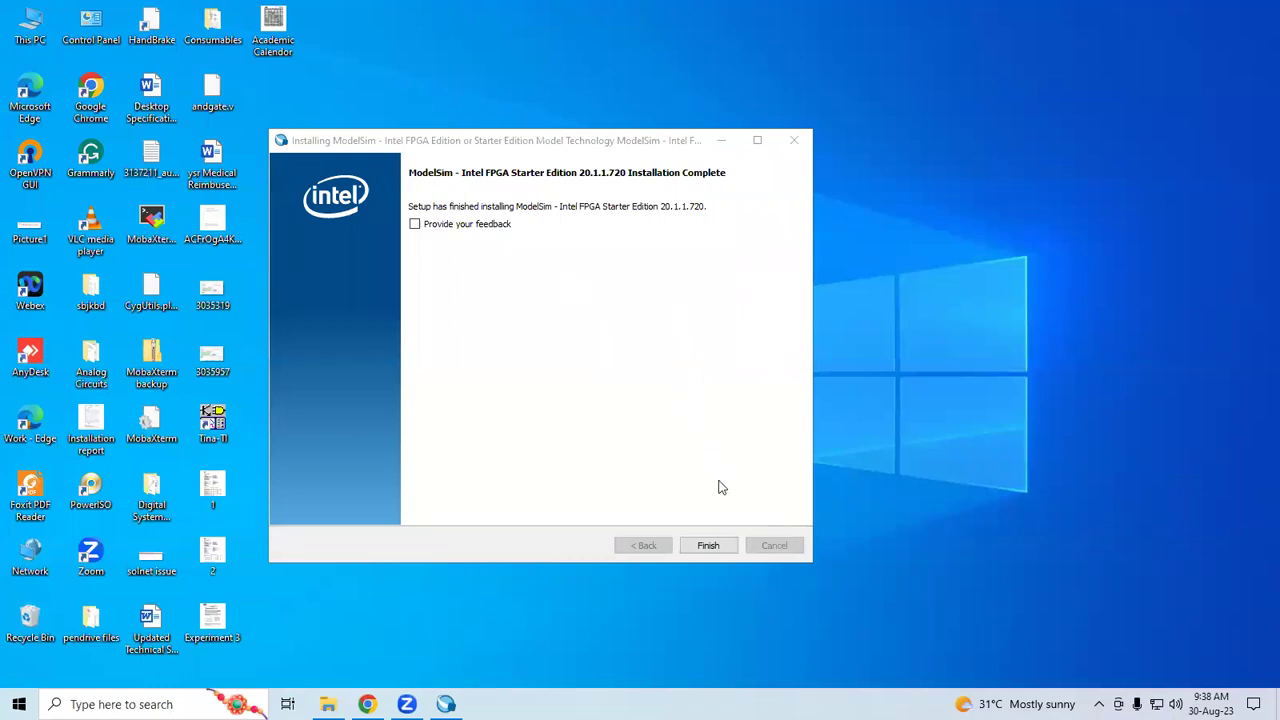
Step: Close the finished installer and refresh the desktop
left_click(714, 548)
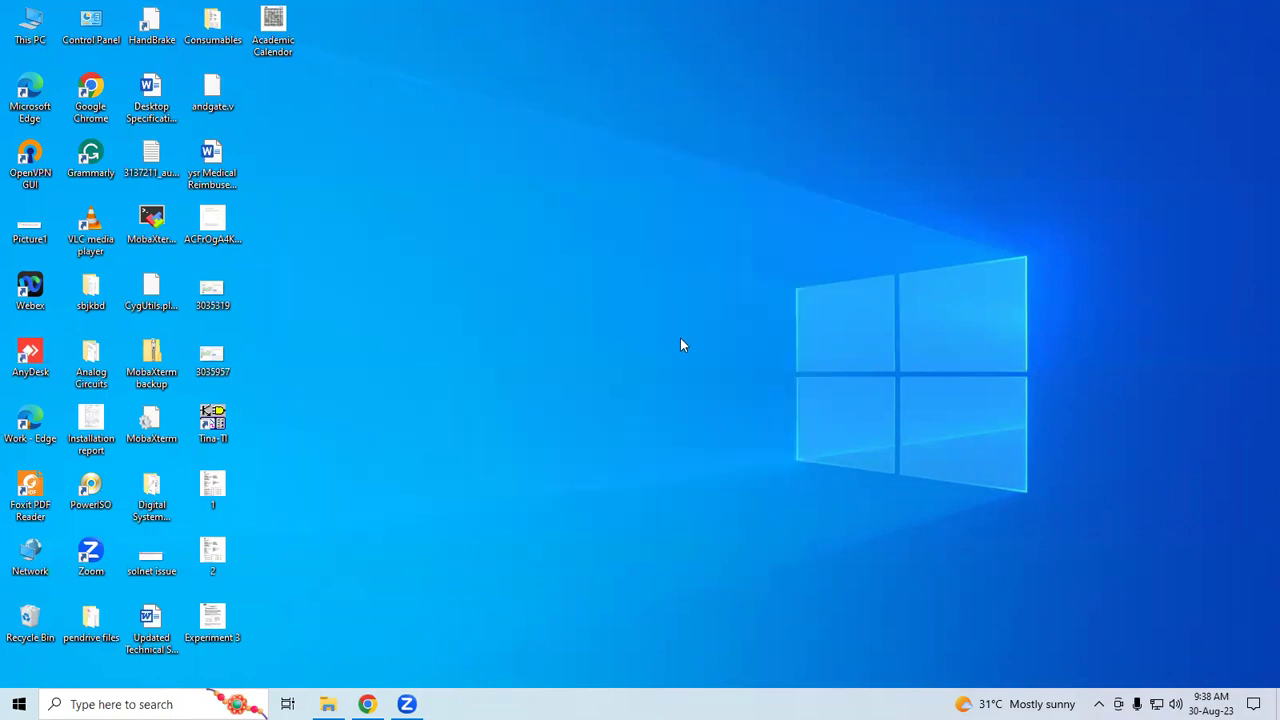
right_click(650, 318)
left_click(551, 368)
Step: Search Windows for 'model' to find ModelSim - Intel FPGA Starter Edition
left_click(158, 703)
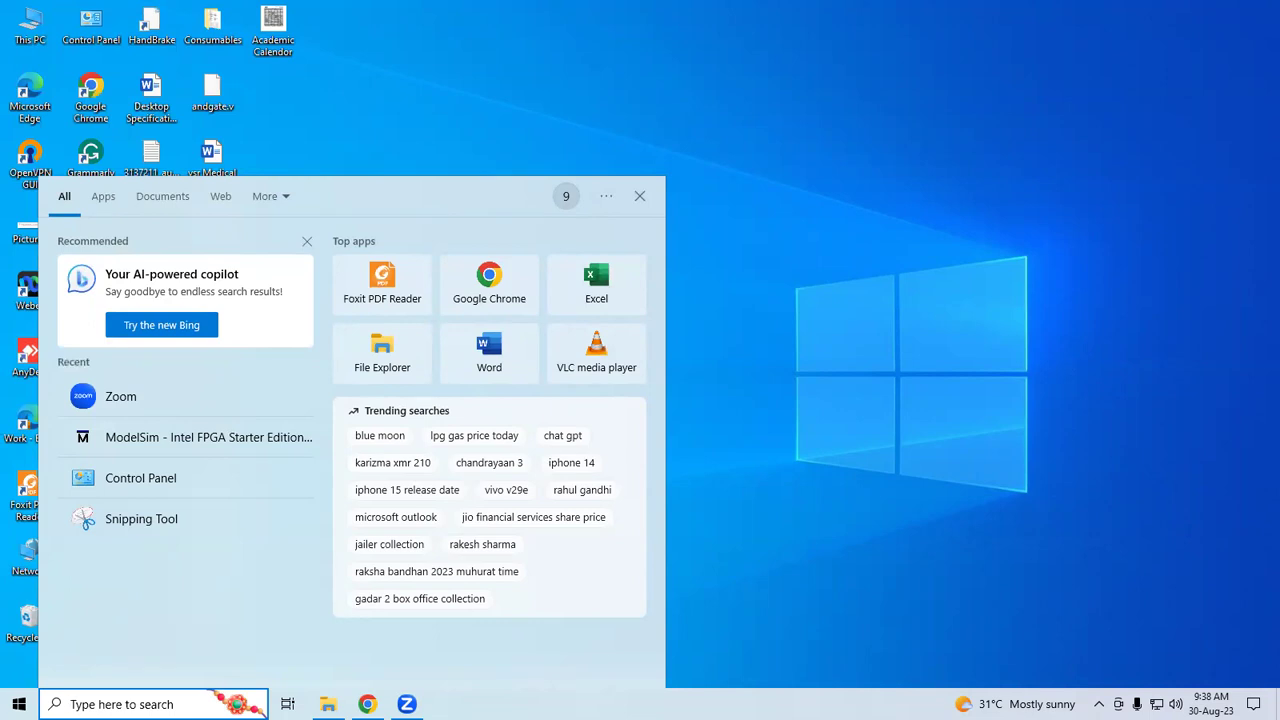
type("m")
key("BackSpace")
type("model")
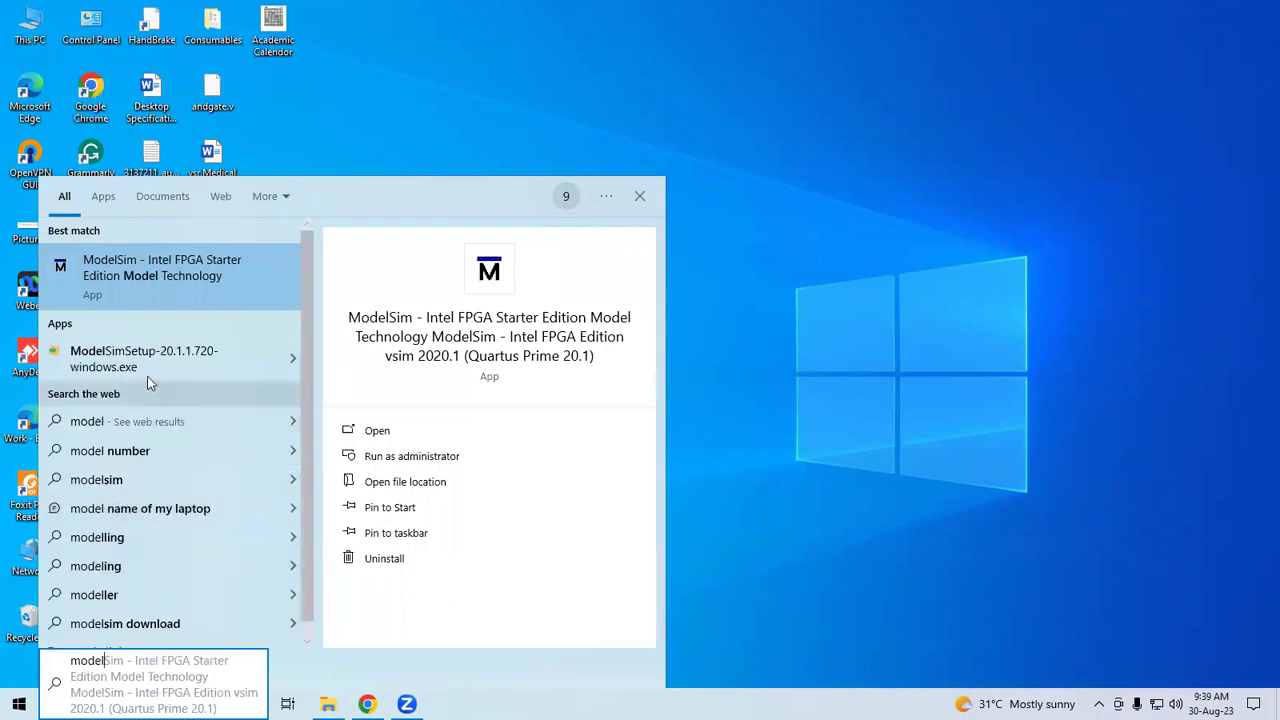
Step: Launch ModelSim, close the IMPORTANT information notice, and maximize the window
left_click(147, 282)
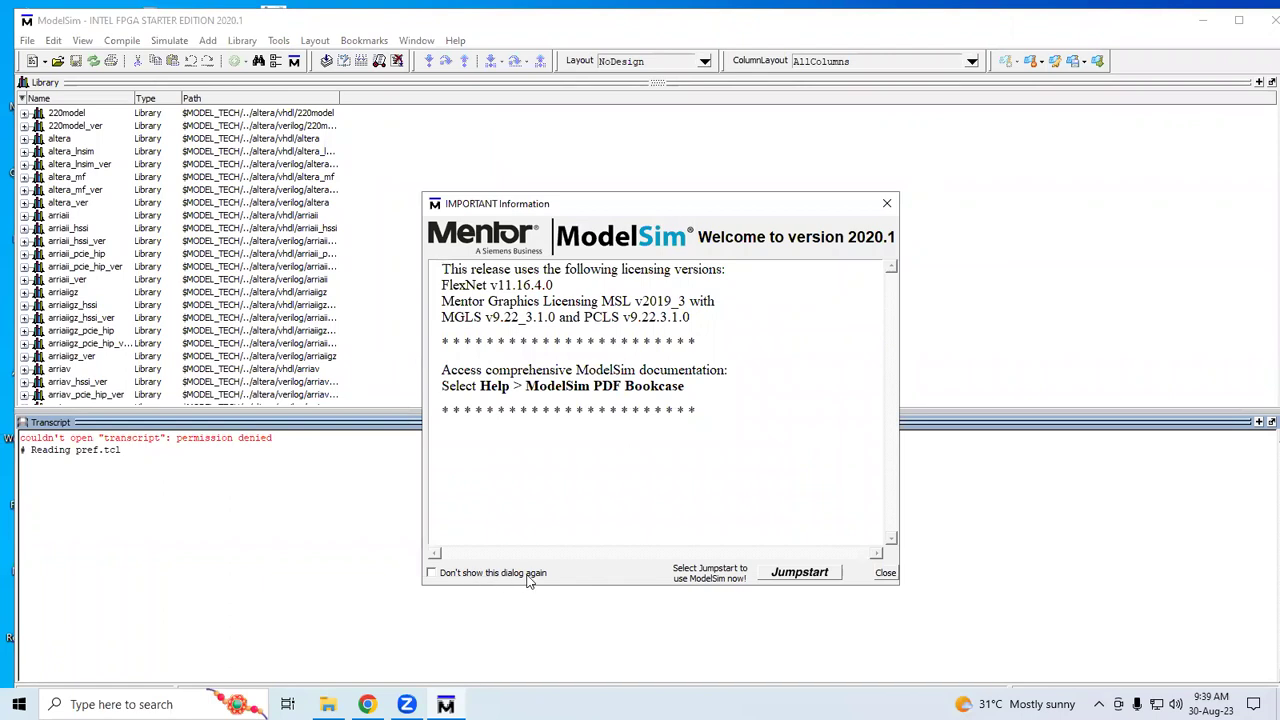
left_click(885, 572)
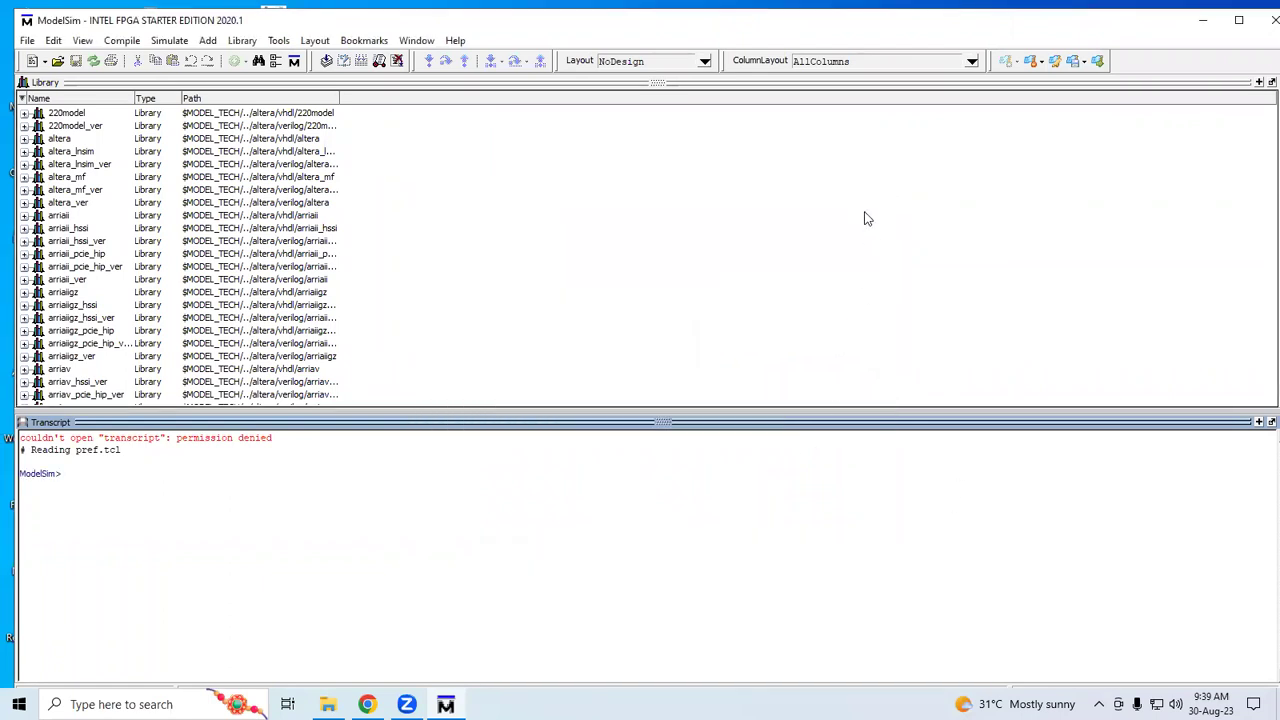
left_click(1239, 21)
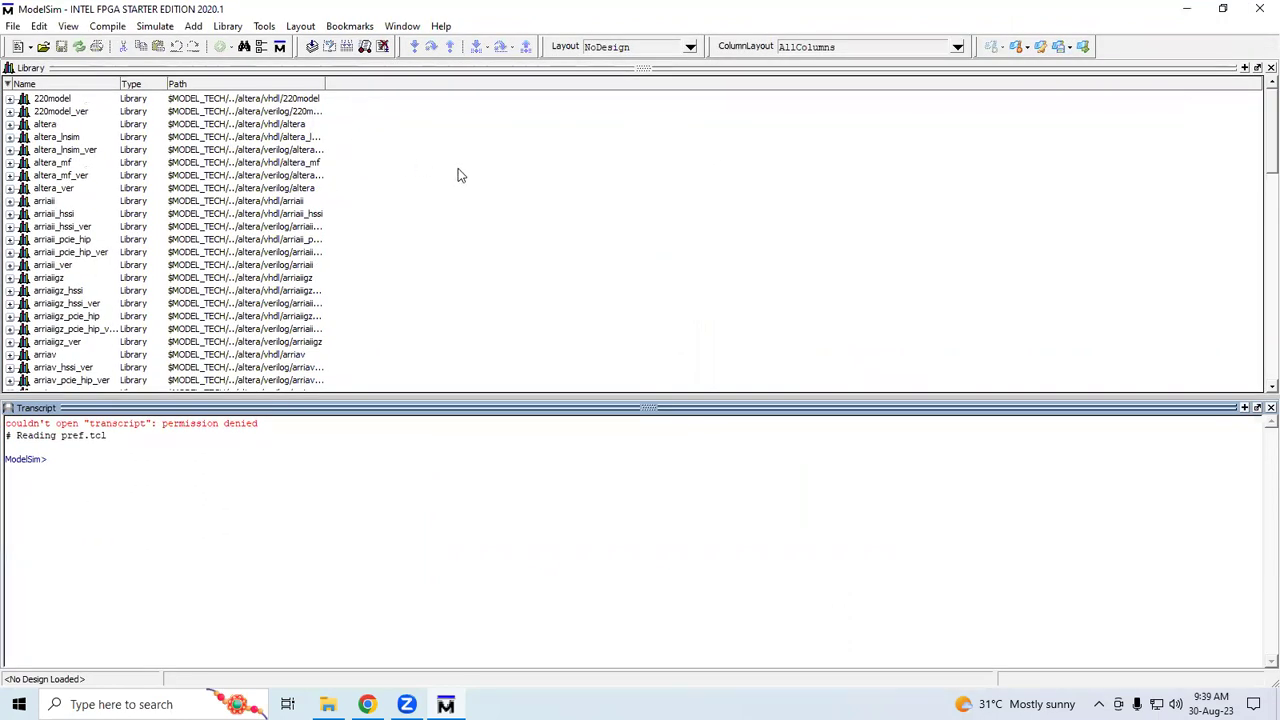
Step: Create a new blank Verilog source file, Untitled-1.v, via File > New > Source > Verilog
left_click(13, 27)
mouse_move(47, 47)
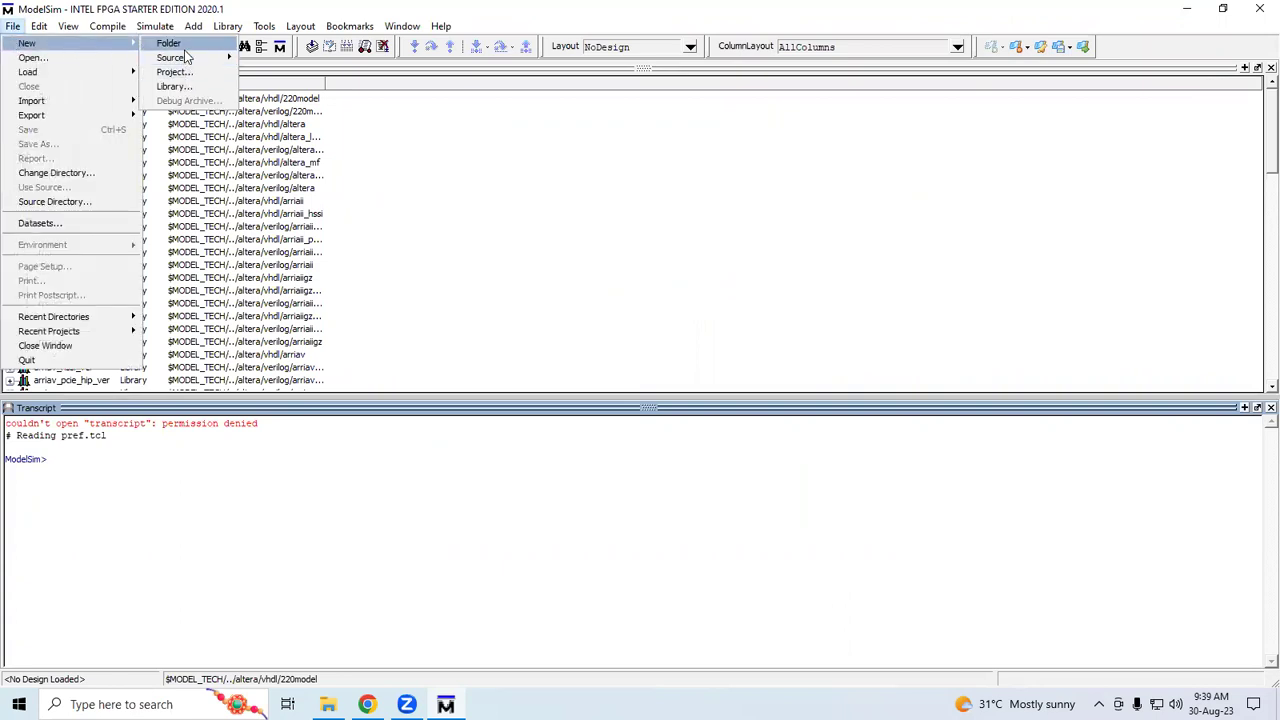
mouse_move(188, 58)
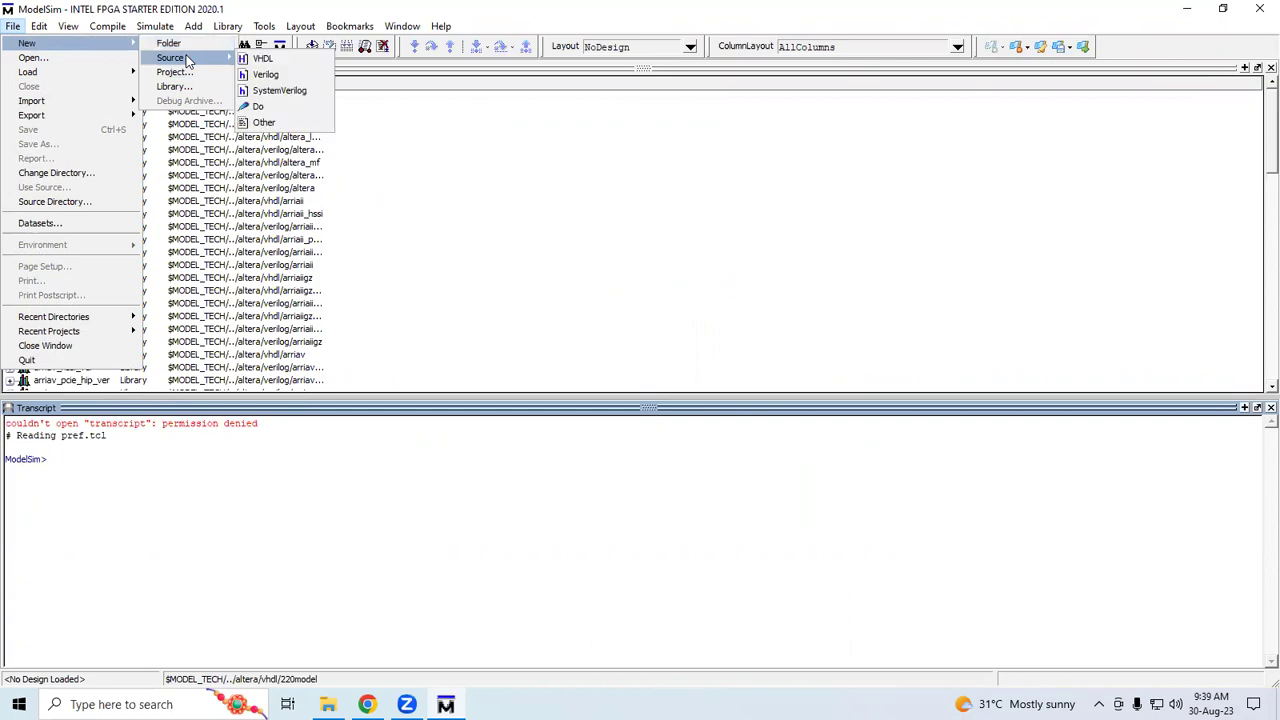
left_click(280, 79)
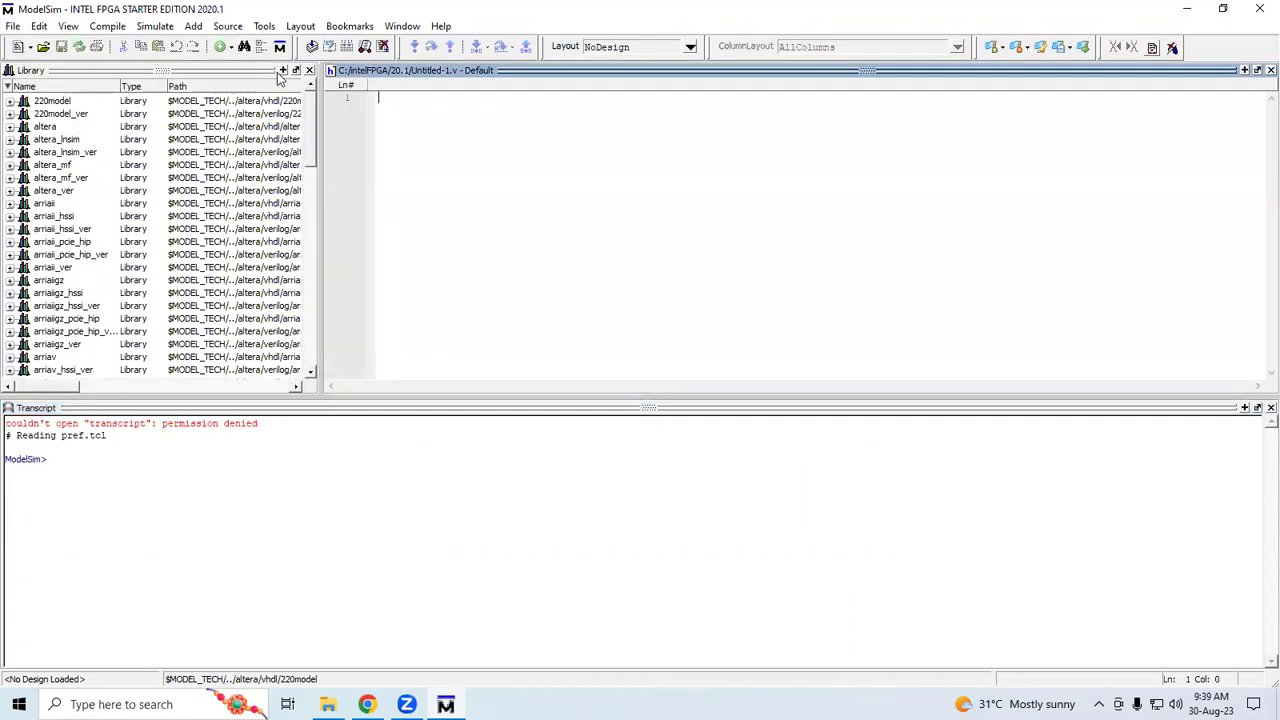